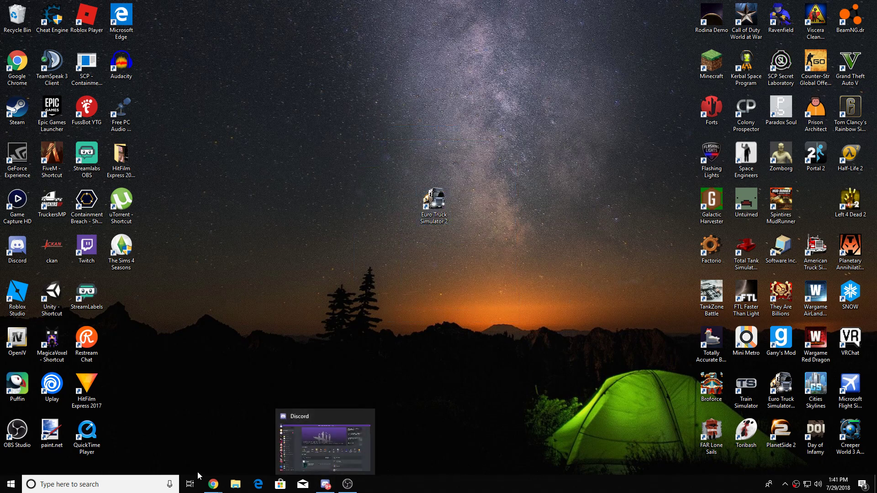
Bring up the YouTube search Chrome window from the taskbar window thumbnails.
{"action": "mouse_move", "coordinate": [210, 487]}
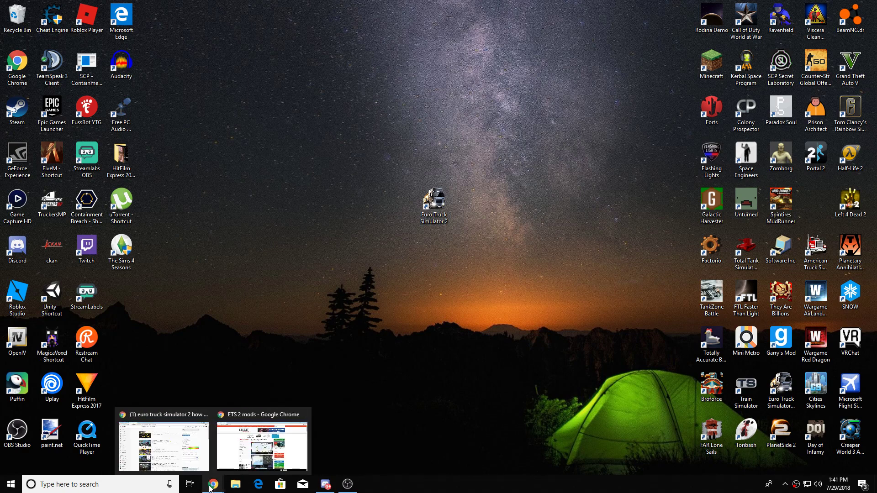
{"action": "left_click", "coordinate": [185, 456]}
Switch to the ETS 2 mods window and open the ETS2.LT Truck mods category.
{"action": "left_click", "coordinate": [258, 455]}
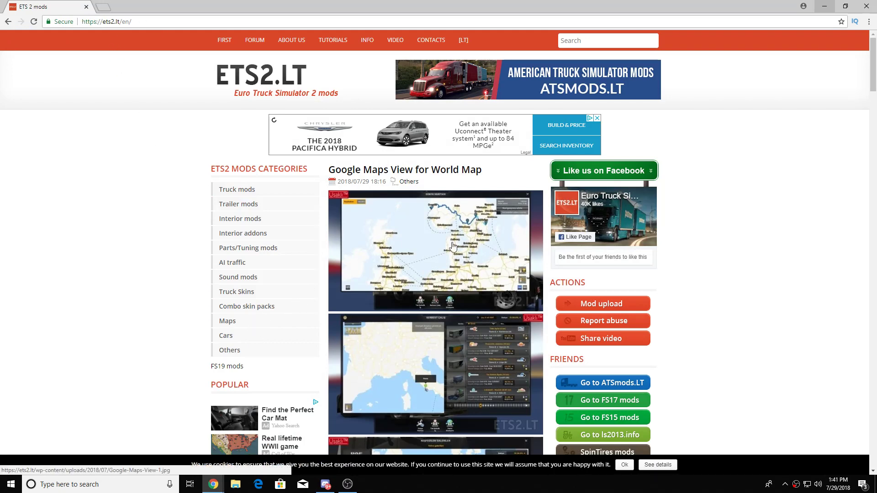
{"action": "scroll", "coordinate": [685, 297], "scroll_direction": "down", "scroll_amount": 2}
{"action": "scroll", "coordinate": [685, 305], "scroll_direction": "down", "scroll_amount": 3}
{"action": "scroll", "coordinate": [694, 342], "scroll_direction": "up", "scroll_amount": 5}
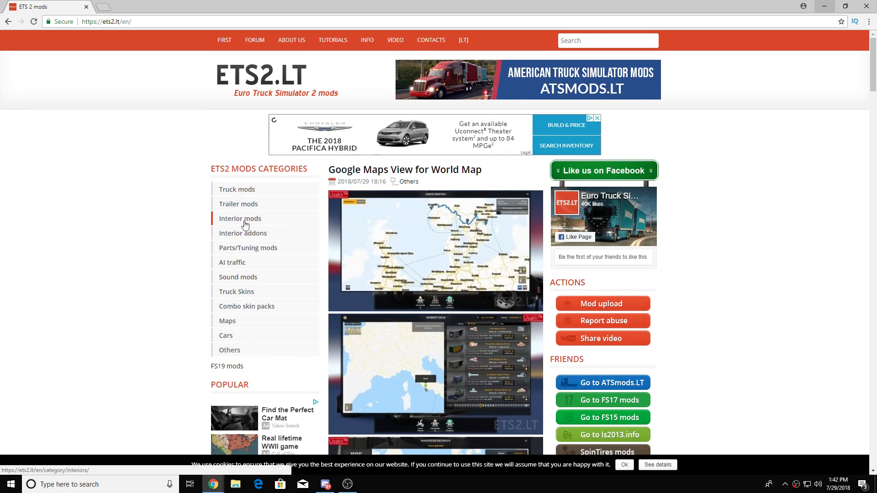
{"action": "left_click", "coordinate": [250, 193]}
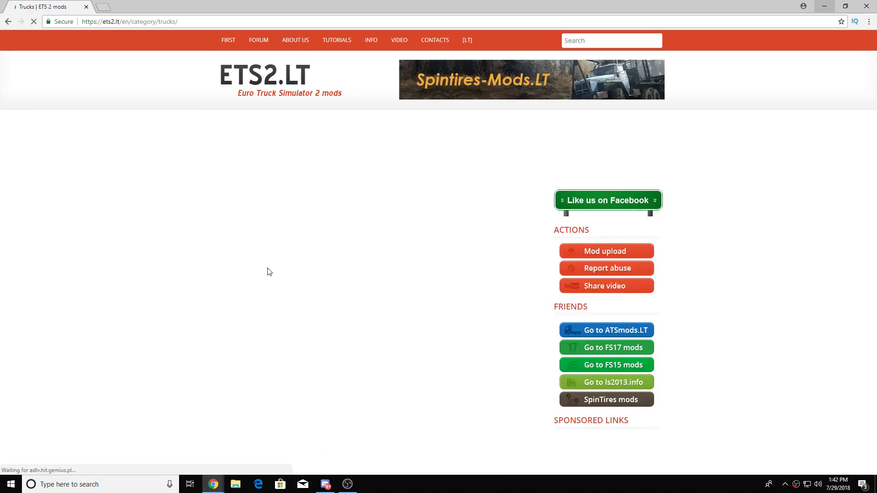
Open the Mercedes Benz Actros MP1 post and scroll down to its 227 MB DOWNLOAD link.
{"action": "scroll", "coordinate": [274, 288], "scroll_direction": "down", "scroll_amount": 2}
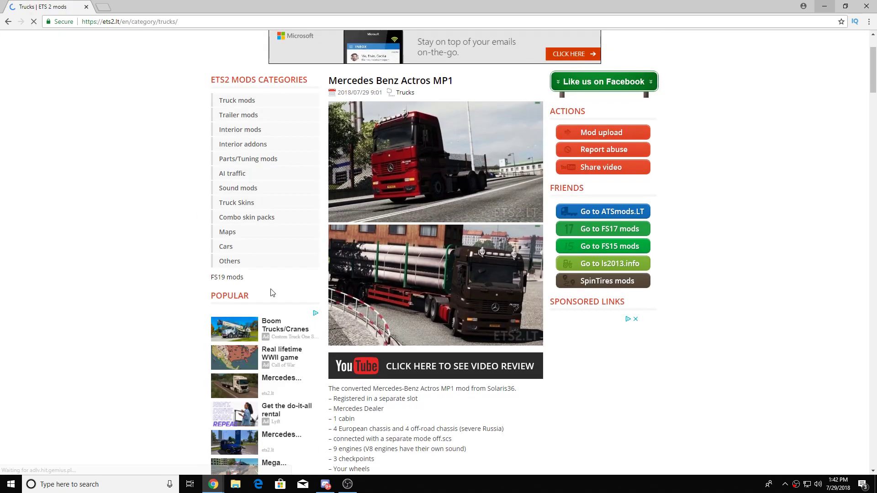
{"action": "left_click", "coordinate": [370, 81]}
{"action": "scroll", "coordinate": [437, 305], "scroll_direction": "down", "scroll_amount": 4}
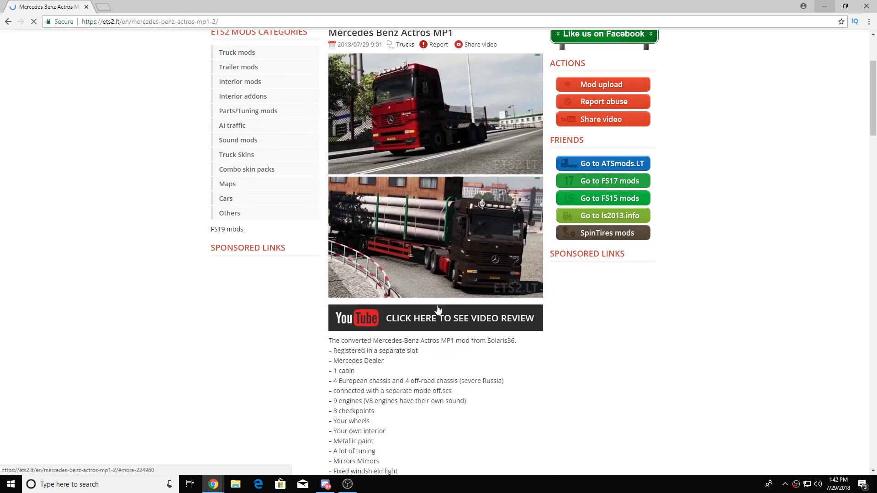
{"action": "scroll", "coordinate": [438, 309], "scroll_direction": "down", "scroll_amount": 8}
{"action": "scroll", "coordinate": [431, 377], "scroll_direction": "up", "scroll_amount": 10}
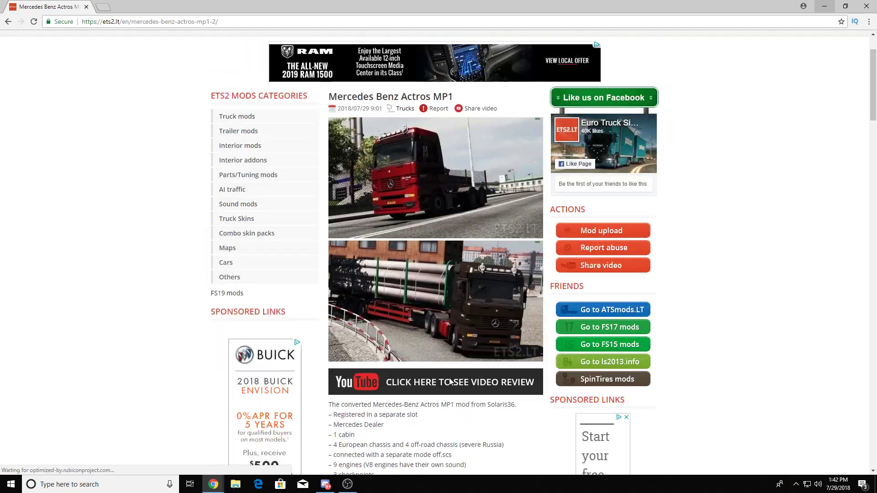
{"action": "scroll", "coordinate": [480, 332], "scroll_direction": "down", "scroll_amount": 20}
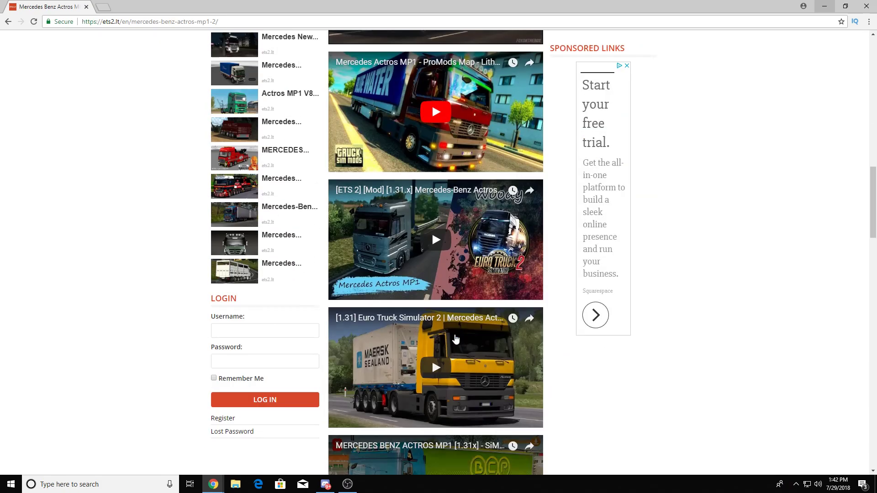
{"action": "scroll", "coordinate": [458, 338], "scroll_direction": "down", "scroll_amount": 3}
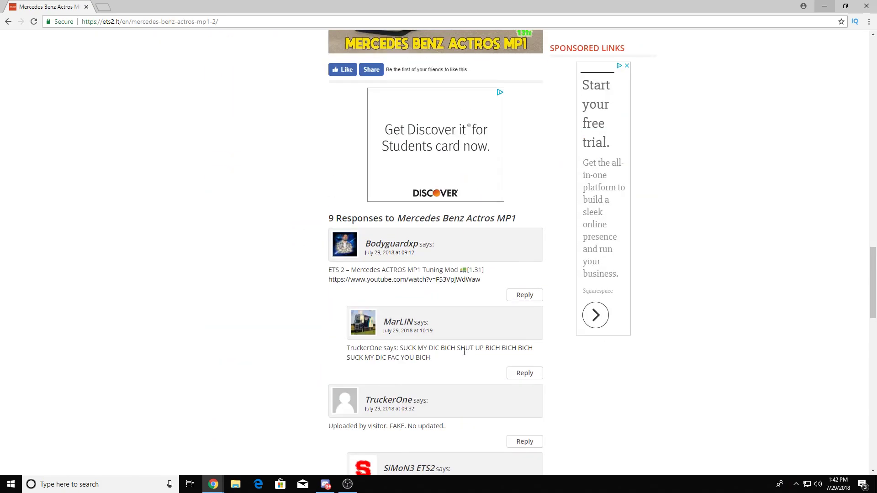
{"action": "scroll", "coordinate": [461, 349], "scroll_direction": "up", "scroll_amount": 15}
{"action": "scroll", "coordinate": [459, 376], "scroll_direction": "up", "scroll_amount": 3}
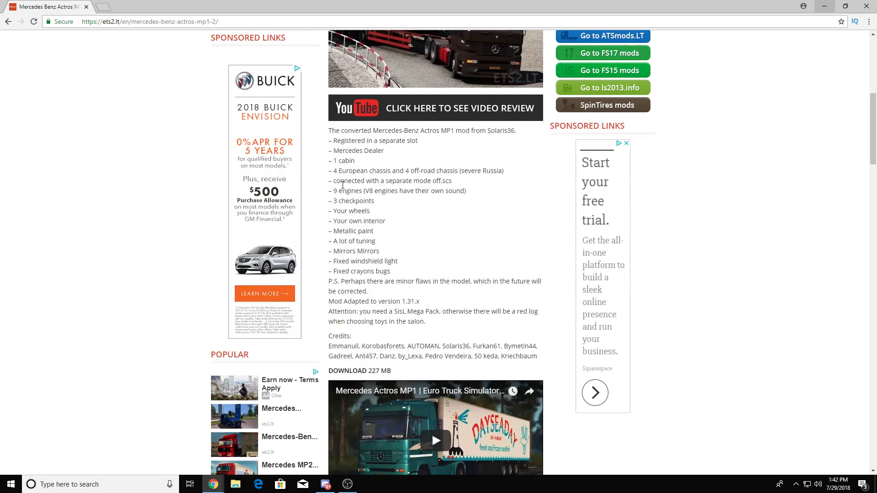
{"action": "scroll", "coordinate": [451, 346], "scroll_direction": "up", "scroll_amount": 3}
{"action": "scroll", "coordinate": [451, 347], "scroll_direction": "up", "scroll_amount": 3}
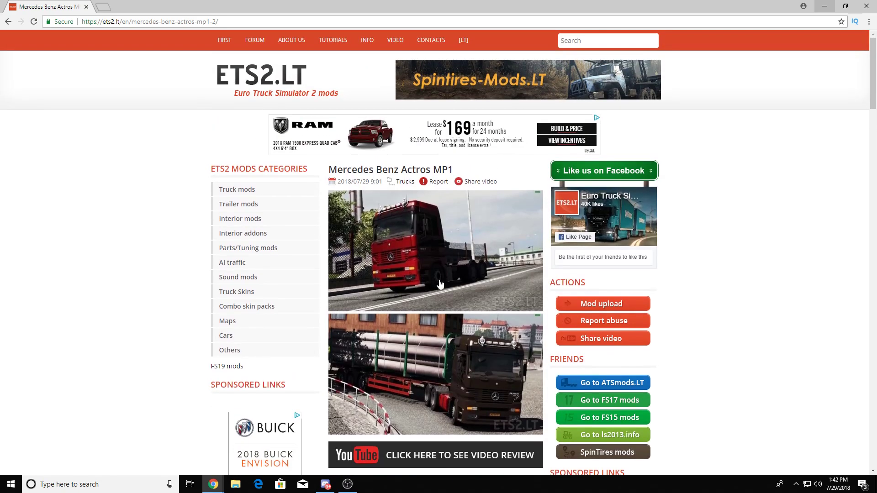
{"action": "scroll", "coordinate": [437, 261], "scroll_direction": "down", "scroll_amount": 9}
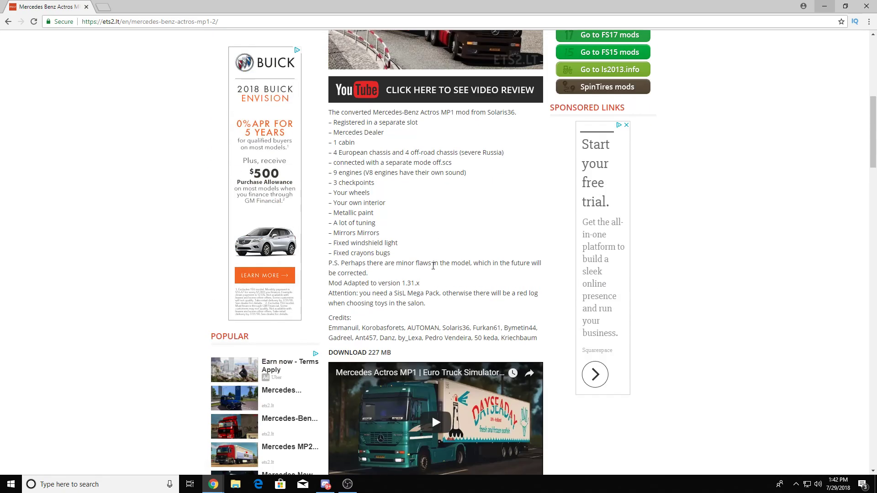
{"action": "scroll", "coordinate": [433, 265], "scroll_direction": "down", "scroll_amount": 1}
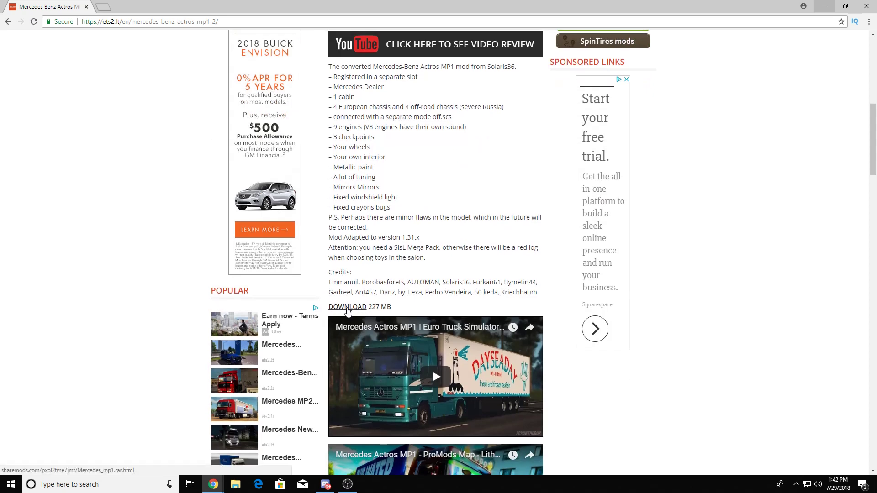
Get Mercedes_mp1.rar via ShareMods' FREE DOWNLOAD and DOWNLOAD FILE, closing two ad tabs, then return to the mod tab.
{"action": "left_click", "coordinate": [347, 310]}
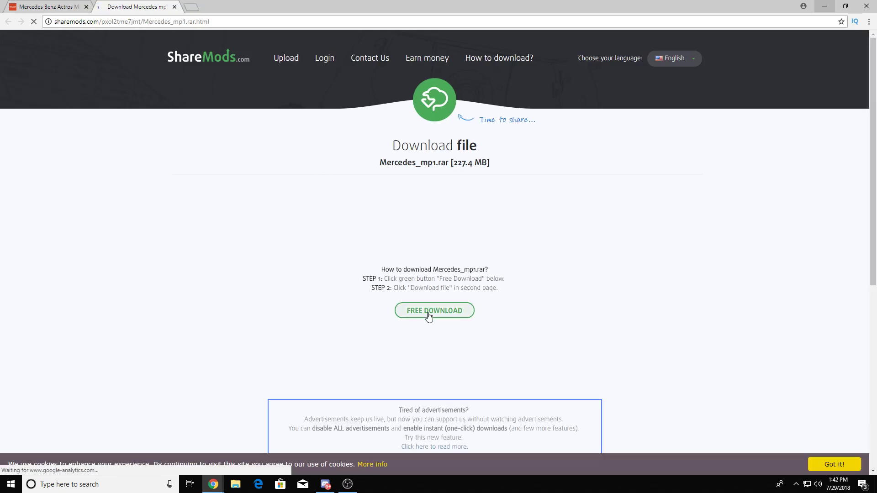
{"action": "left_click", "coordinate": [435, 355]}
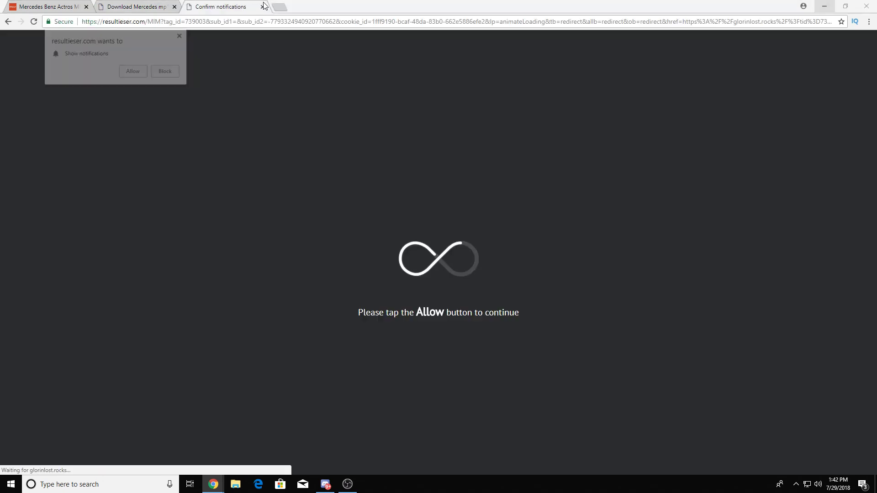
{"action": "left_click", "coordinate": [262, 6]}
{"action": "left_click", "coordinate": [428, 357]}
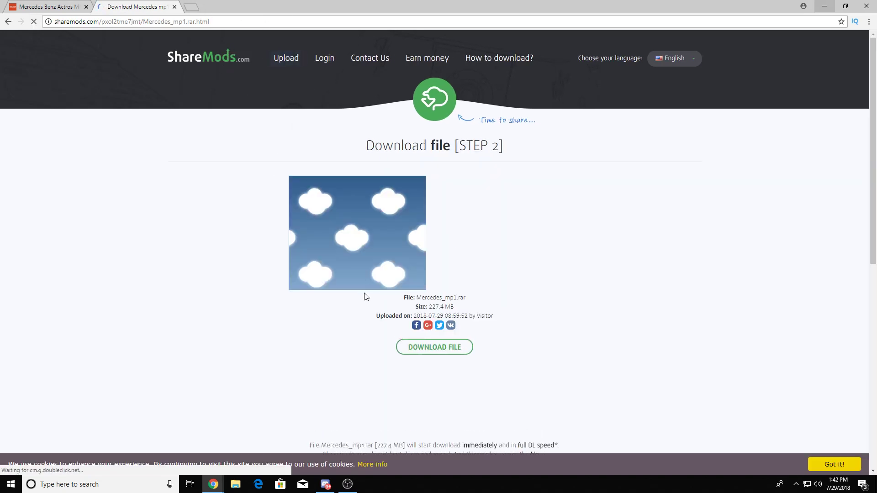
{"action": "left_click", "coordinate": [423, 348]}
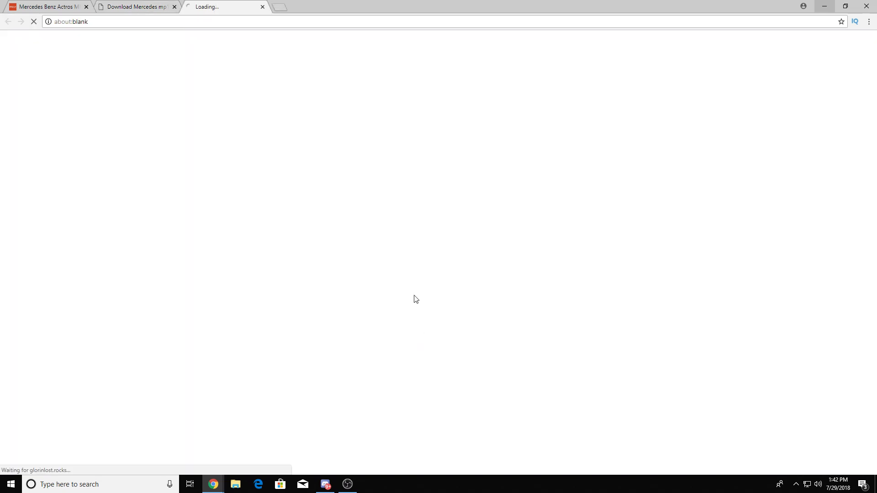
{"action": "left_click", "coordinate": [263, 7]}
{"action": "left_click", "coordinate": [440, 349]}
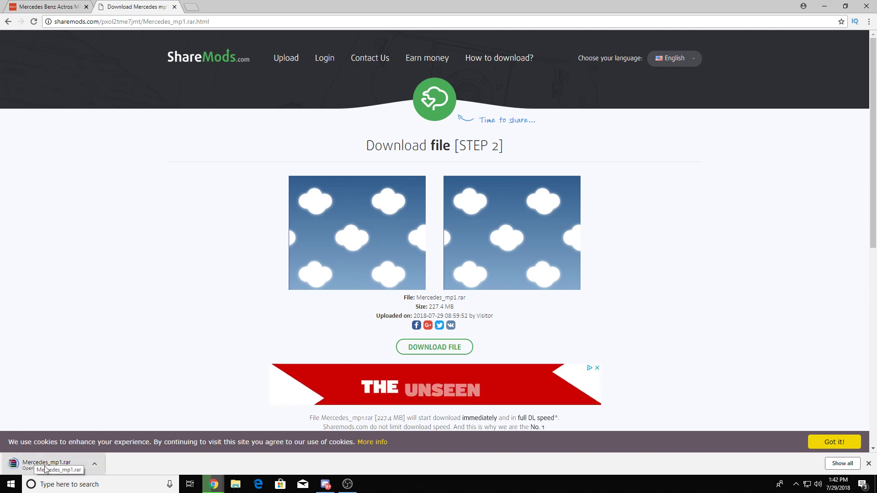
{"action": "left_click", "coordinate": [57, 5]}
Wait until Mercedes_mp1.rar finishes downloading and opens in WinRAR, then minimize the ets2.lt window.
{"action": "scroll", "coordinate": [432, 311], "scroll_direction": "down", "scroll_amount": 15}
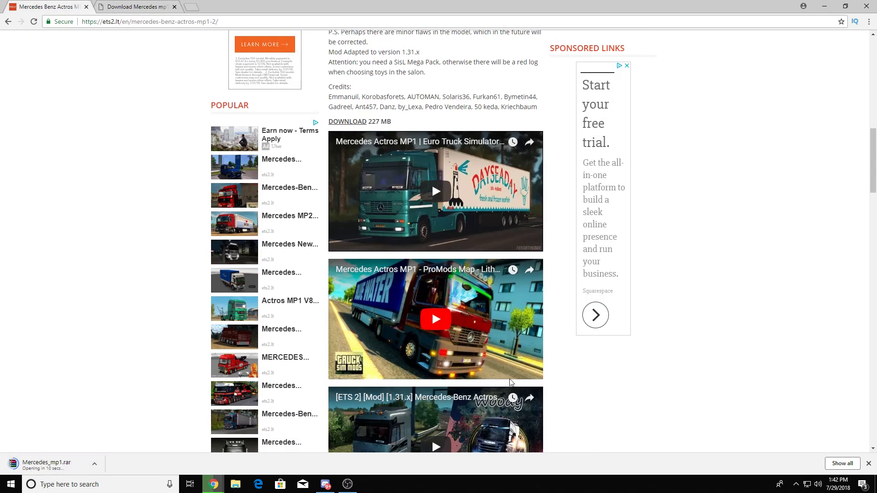
{"action": "scroll", "coordinate": [536, 406], "scroll_direction": "down", "scroll_amount": 3}
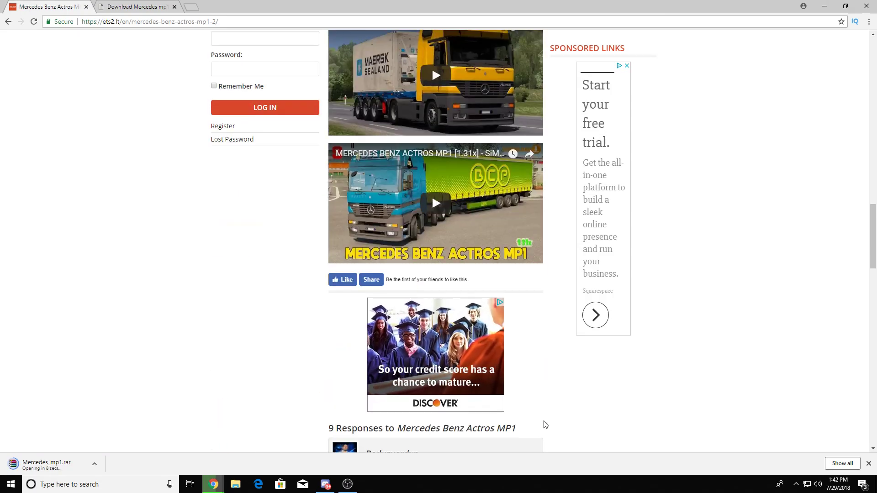
{"action": "scroll", "coordinate": [539, 433], "scroll_direction": "up", "scroll_amount": 6}
{"action": "scroll", "coordinate": [539, 431], "scroll_direction": "up", "scroll_amount": 18}
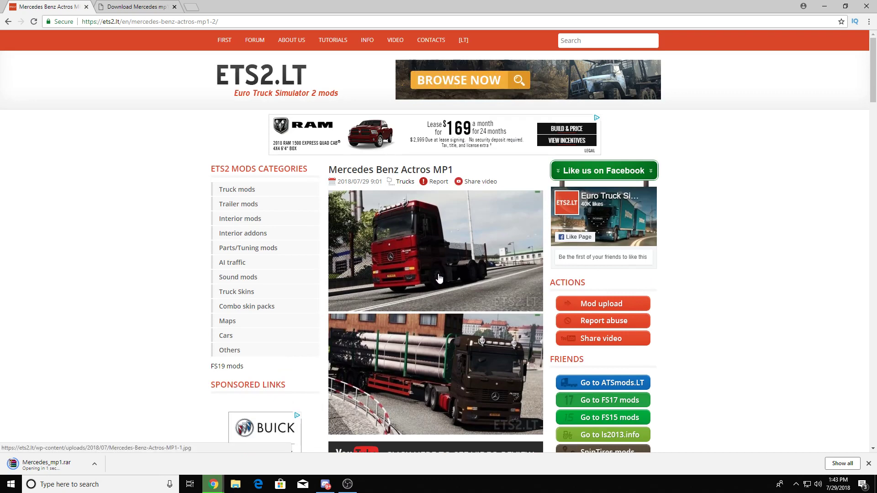
{"action": "scroll", "coordinate": [438, 278], "scroll_direction": "down", "scroll_amount": 5}
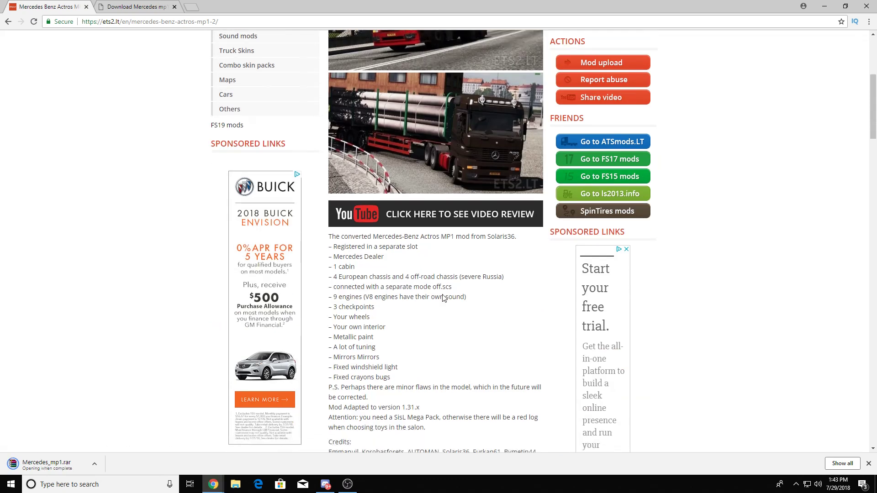
{"action": "left_click", "coordinate": [824, 6]}
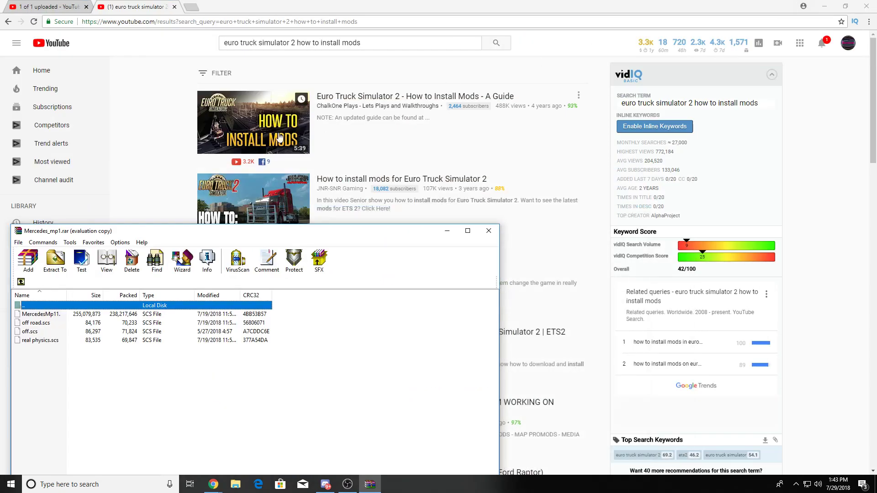
Minimize the remaining Chrome windows, close the WinRAR licence reminder, and move the archive window higher.
{"action": "left_click", "coordinate": [819, 4]}
{"action": "left_click", "coordinate": [830, 4]}
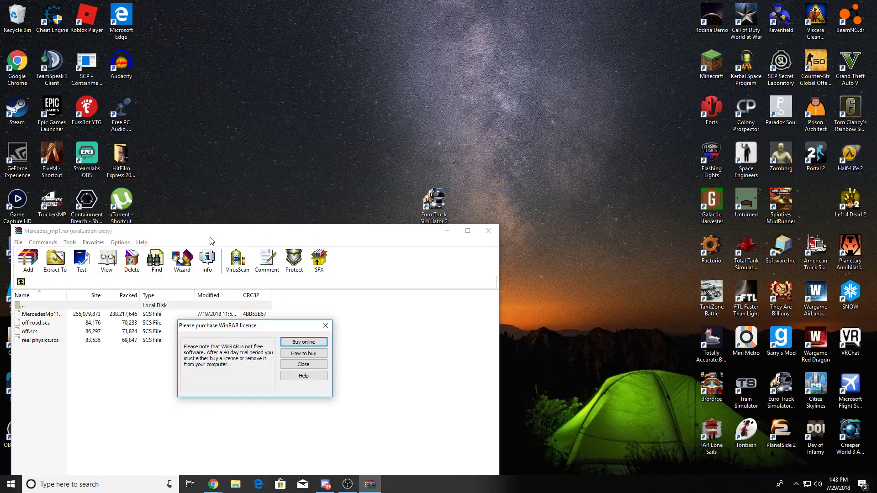
{"action": "left_click", "coordinate": [325, 326]}
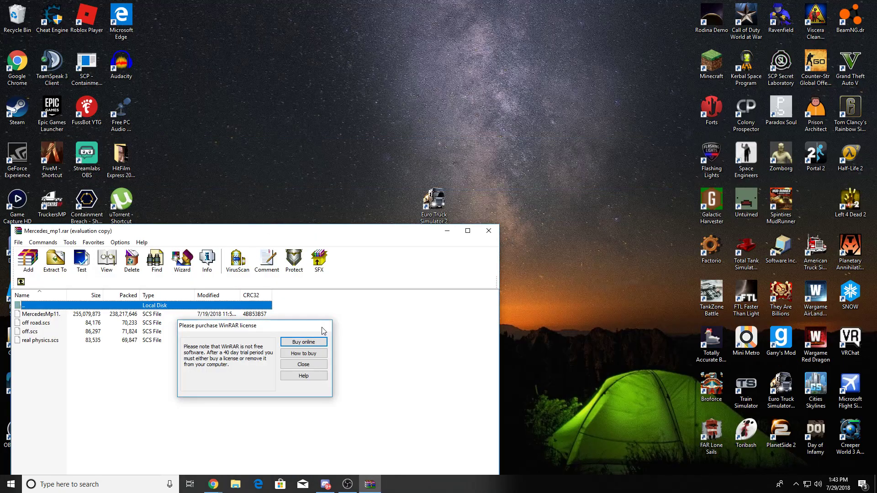
{"action": "left_click_drag", "start_coordinate": [268, 236], "coordinate": [274, 104]}
{"action": "left_click", "coordinate": [173, 291]}
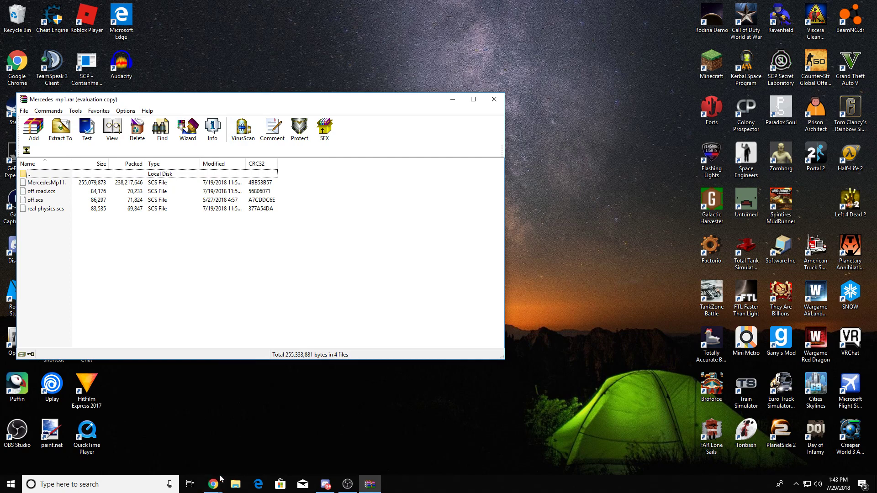
Open the Documents > Euro Truck Simulator 2 > mod folder in File Explorer.
{"action": "left_click", "coordinate": [236, 484]}
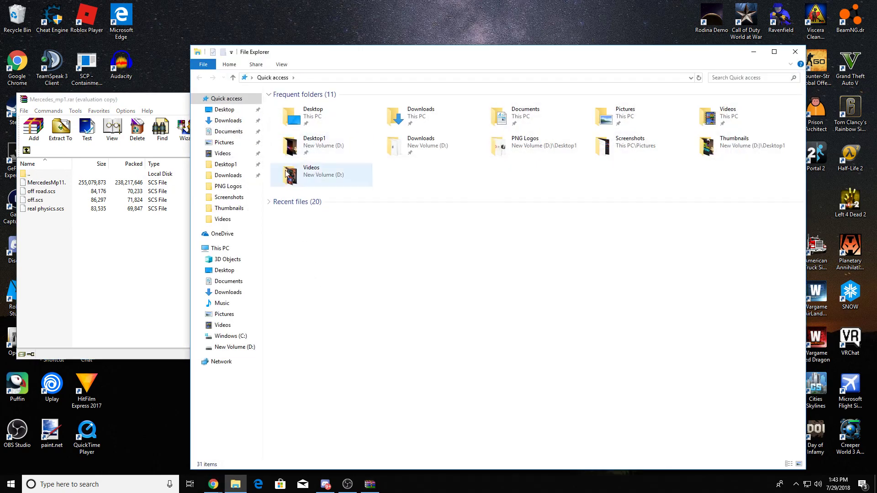
{"action": "left_click", "coordinate": [218, 134]}
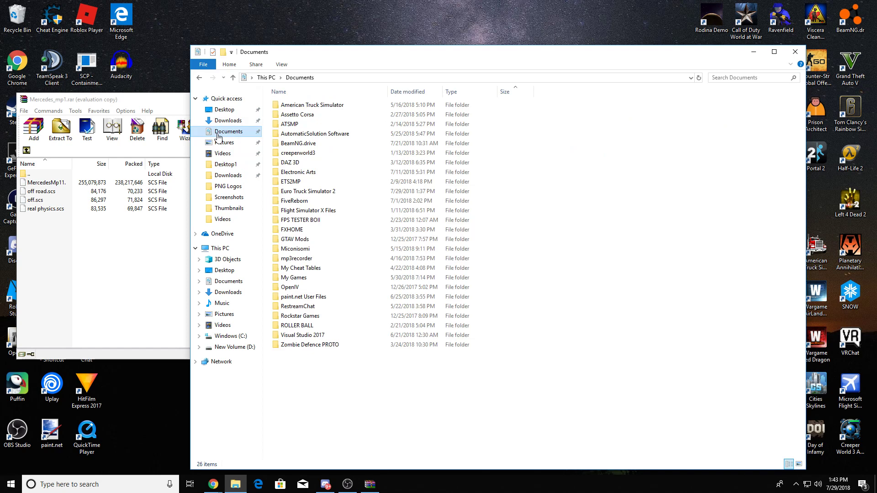
{"action": "double_click", "coordinate": [297, 191]}
{"action": "double_click", "coordinate": [306, 117]}
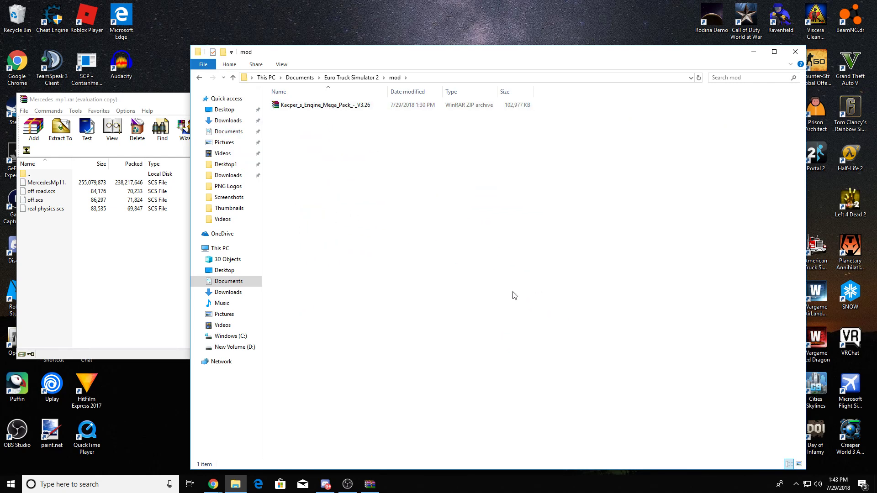
Drag all four Mercedes archive files into the mod folder, then minimize both windows.
{"action": "left_click", "coordinate": [70, 105]}
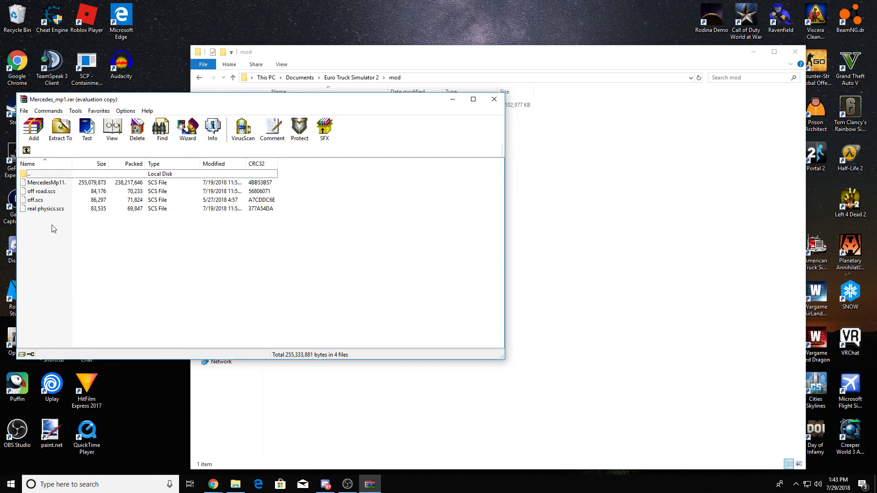
{"action": "left_click_drag", "start_coordinate": [56, 230], "coordinate": [657, 237]}
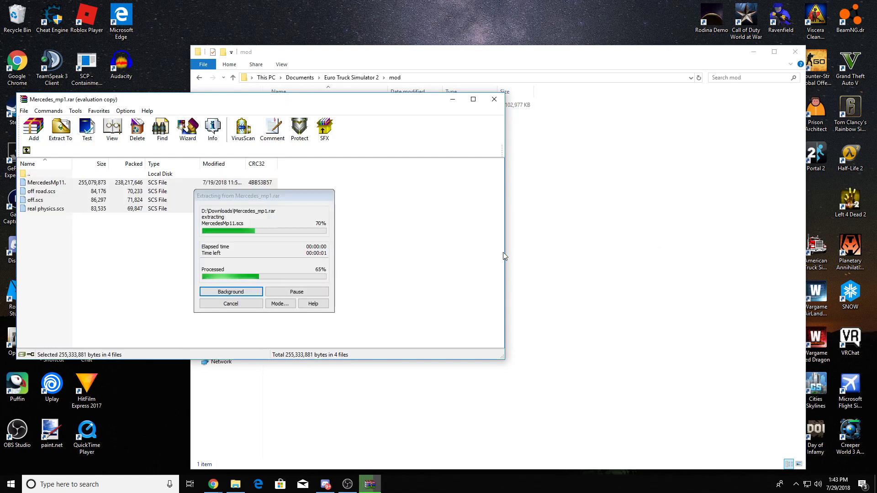
{"action": "left_click", "coordinate": [612, 229]}
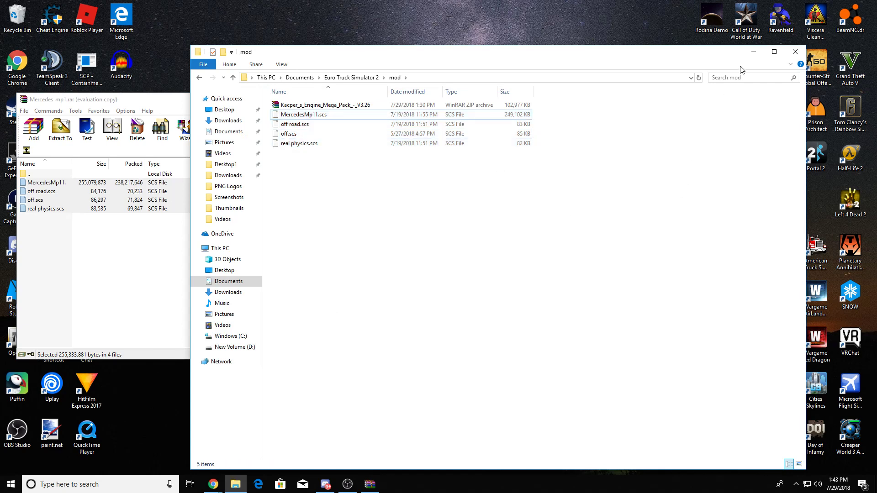
{"action": "left_click", "coordinate": [753, 52]}
{"action": "left_click", "coordinate": [451, 99]}
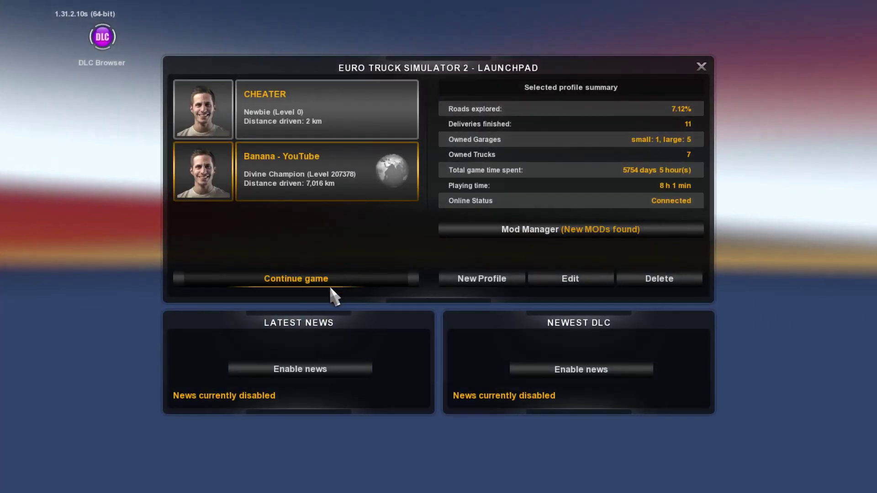
Open the Mod Manager from the Euro Truck Simulator 2 launch screen.
{"action": "left_click", "coordinate": [567, 234]}
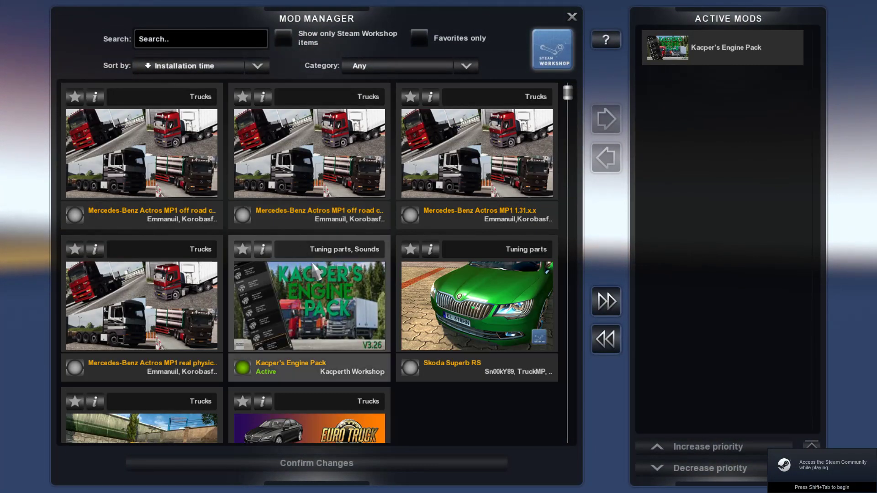
Activate the two off-road, 1.31.x.x and real physics Actros MP1 mods, deactivate Kacper's Engine Pack, and confirm.
{"action": "double_click", "coordinate": [186, 200]}
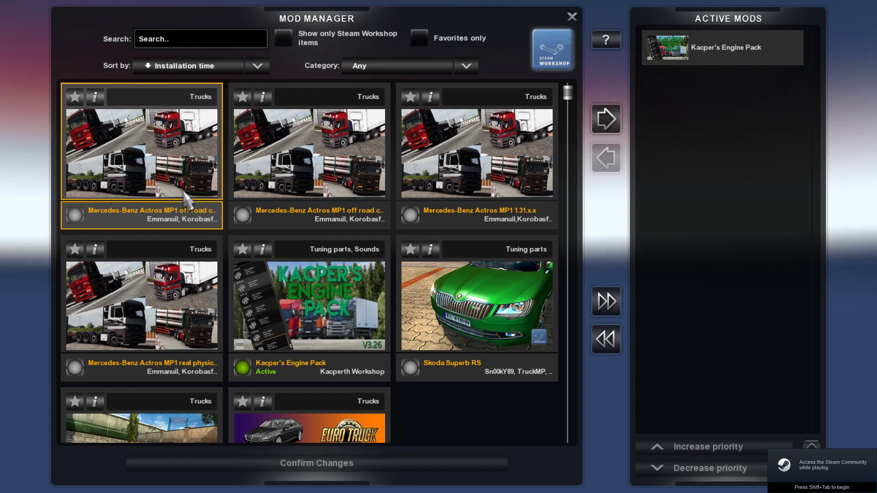
{"action": "double_click", "coordinate": [386, 199]}
{"action": "double_click", "coordinate": [475, 201]}
{"action": "double_click", "coordinate": [183, 351]}
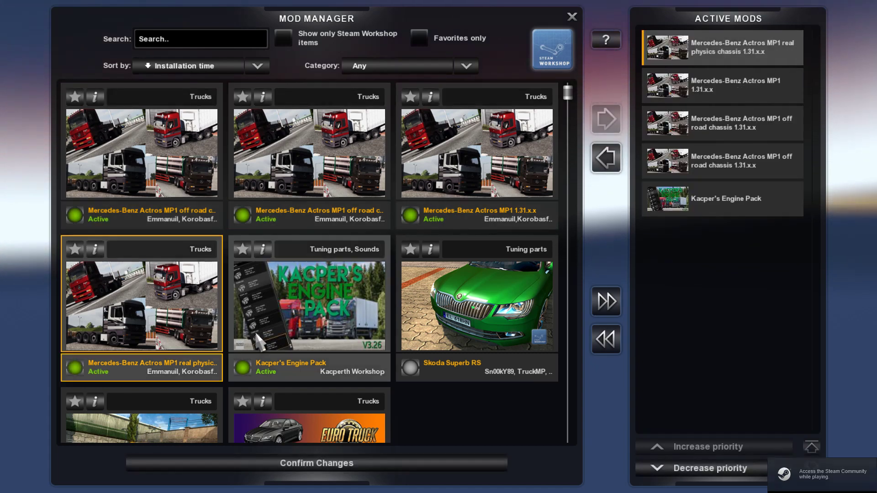
{"action": "double_click", "coordinate": [301, 356]}
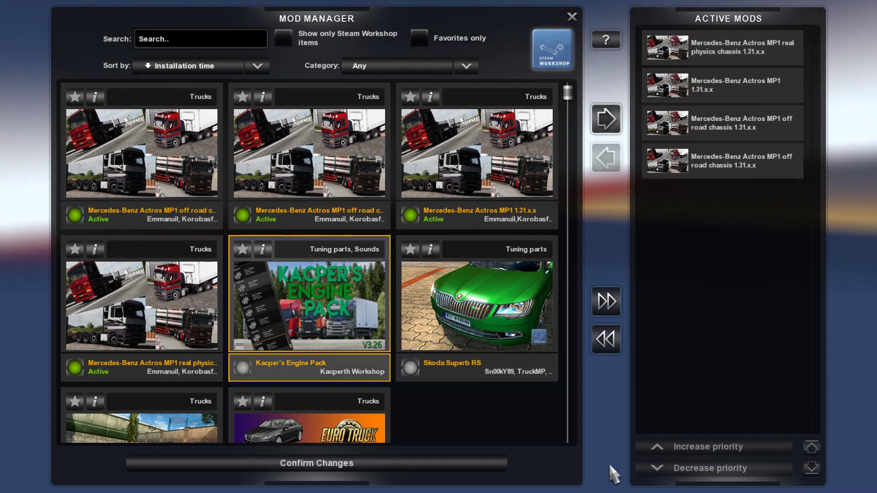
{"action": "left_click", "coordinate": [360, 466]}
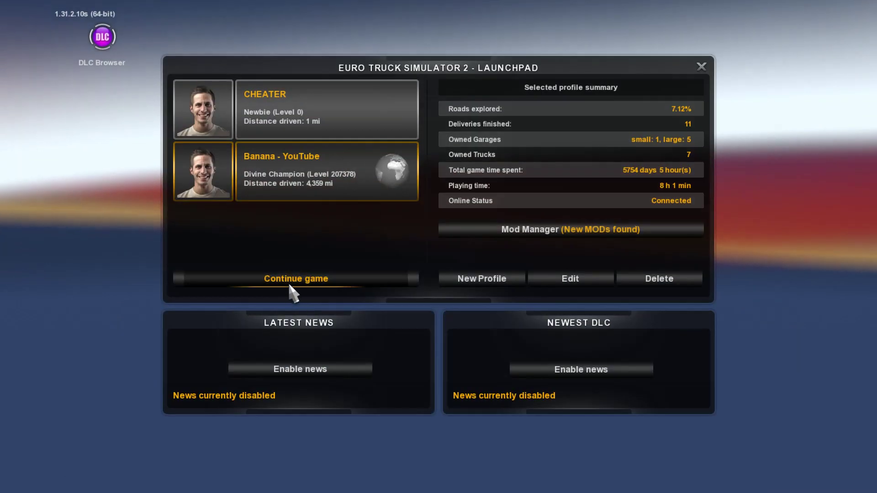
Continue with the current profile, load the most recent autosave, and proceed past the missing engine pack warning.
{"action": "left_click", "coordinate": [341, 283]}
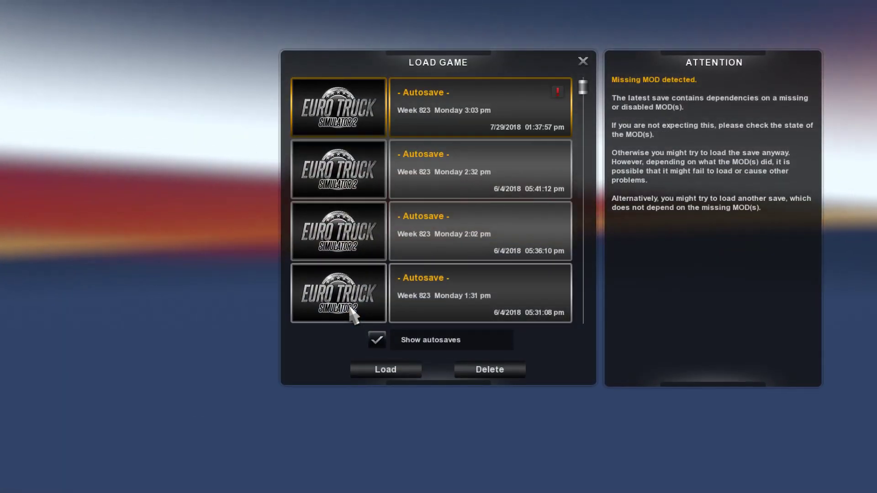
{"action": "left_click", "coordinate": [397, 369]}
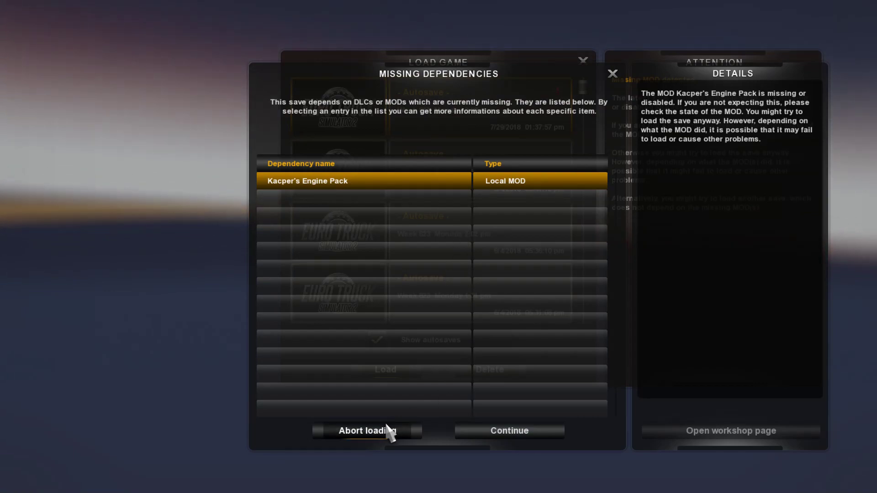
{"action": "left_click", "coordinate": [498, 433]}
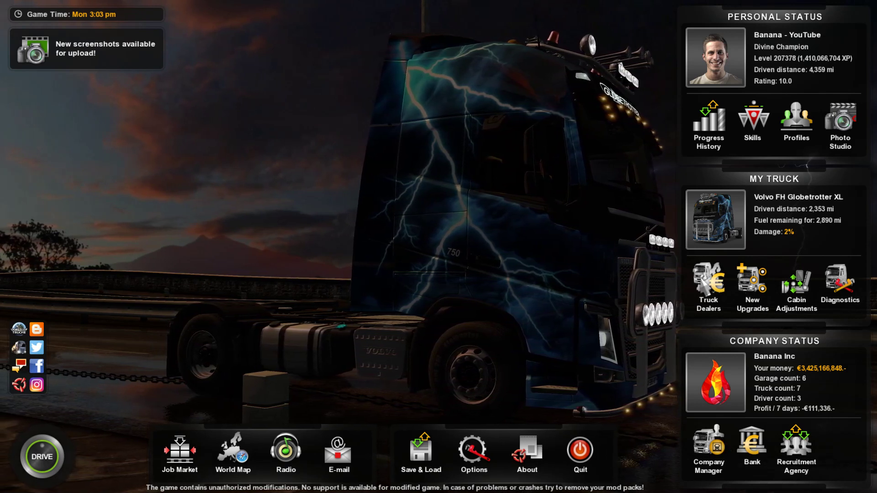
{"action": "left_click", "coordinate": [710, 283]}
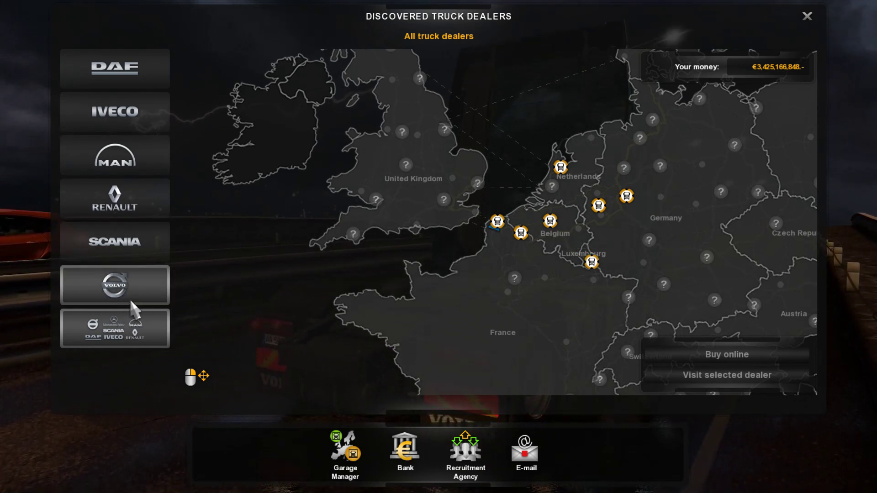
{"action": "left_click", "coordinate": [497, 221]}
{"action": "left_click", "coordinate": [521, 232]}
{"action": "left_click", "coordinate": [550, 221]}
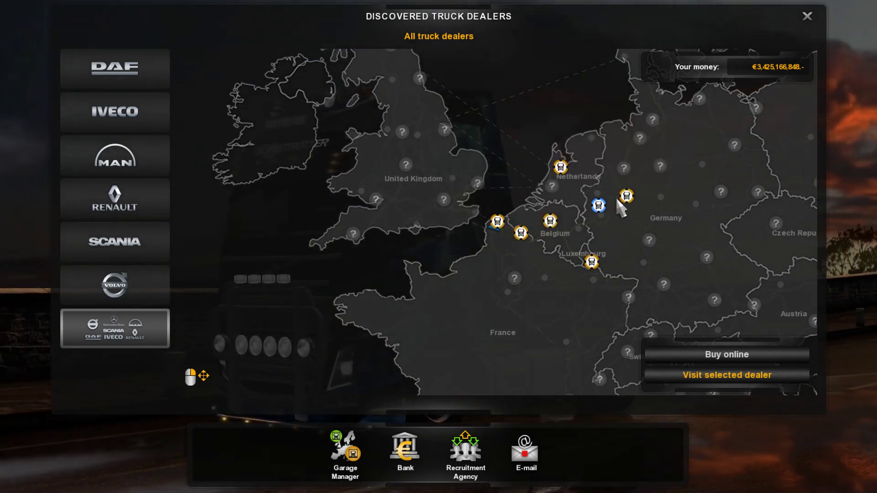
{"action": "left_click", "coordinate": [560, 167]}
{"action": "left_click", "coordinate": [591, 262]}
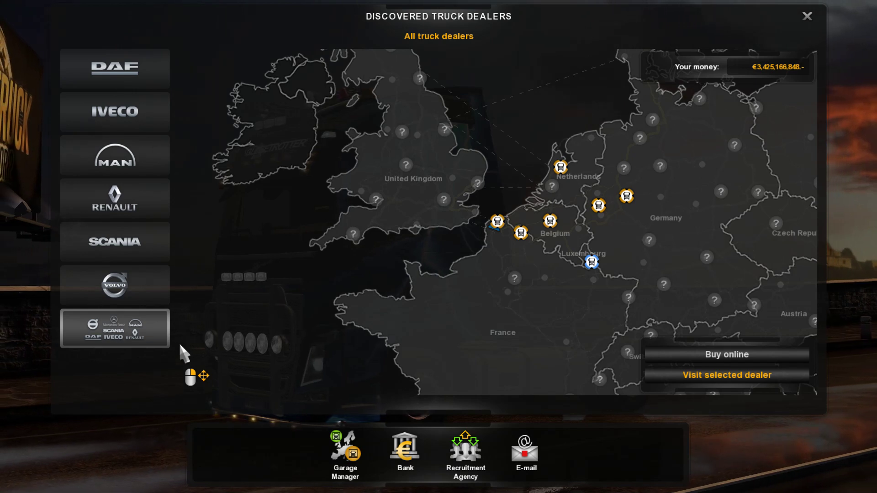
{"action": "left_click", "coordinate": [807, 16]}
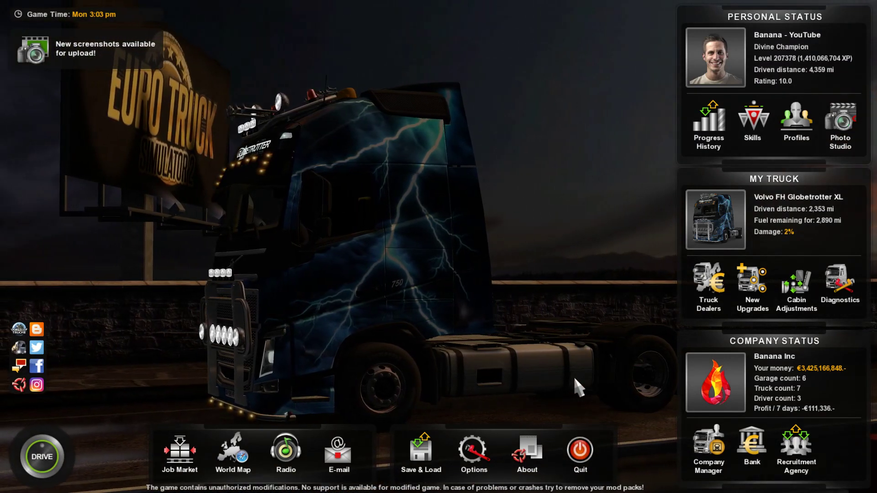
Quit Euro Truck Simulator 2 with Yes and close the Mercedes_mp1.rar WinRAR window.
{"action": "left_click", "coordinate": [580, 450]}
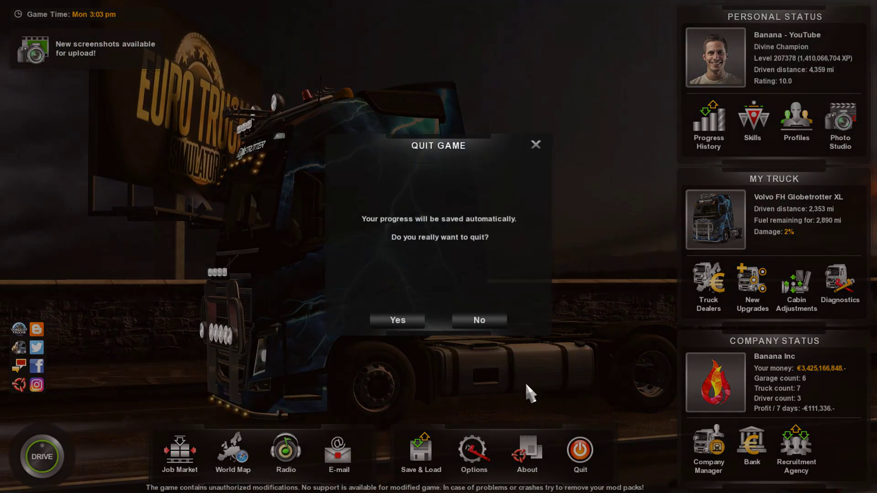
{"action": "left_click", "coordinate": [407, 320]}
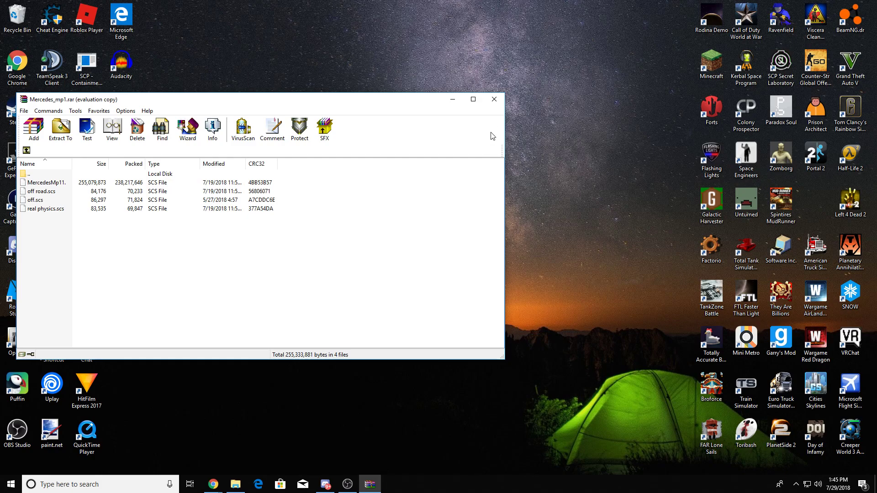
{"action": "left_click", "coordinate": [494, 100]}
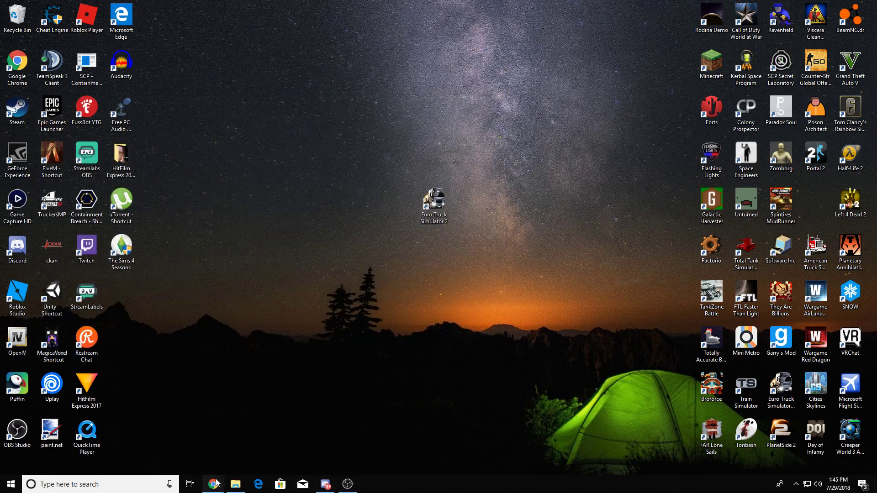
Return to Chrome and scroll the ETS2.LT Parts/Tuning posts past Old School Wheels to the winter wheels.
{"action": "mouse_move", "coordinate": [216, 483]}
{"action": "left_click", "coordinate": [432, 460]}
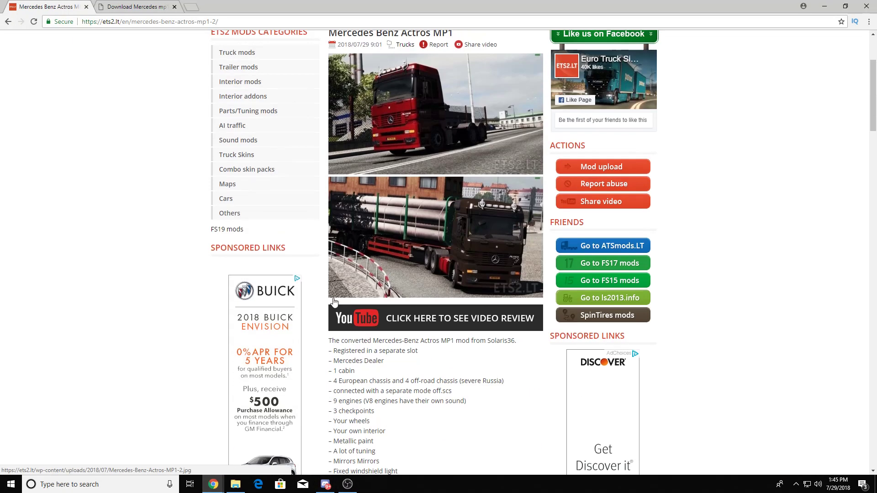
{"action": "scroll", "coordinate": [334, 301], "scroll_direction": "up", "scroll_amount": 3}
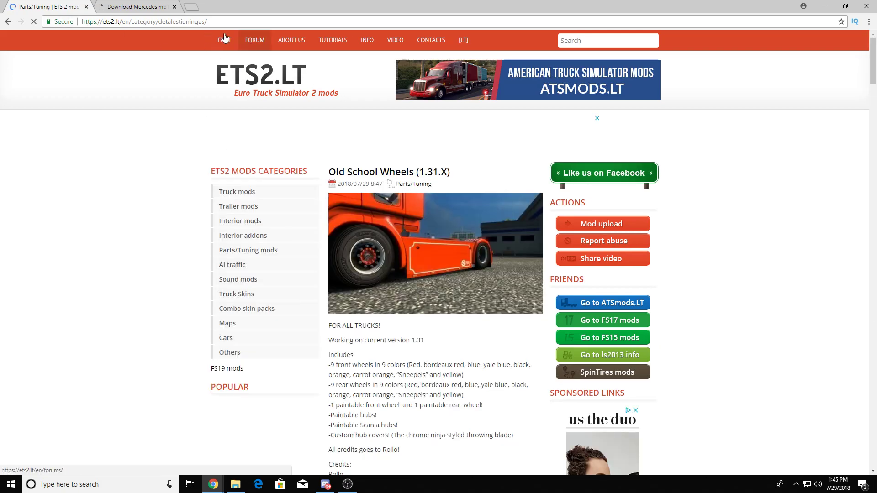
{"action": "scroll", "coordinate": [470, 414], "scroll_direction": "down", "scroll_amount": 9}
{"action": "scroll", "coordinate": [467, 430], "scroll_direction": "up", "scroll_amount": 9}
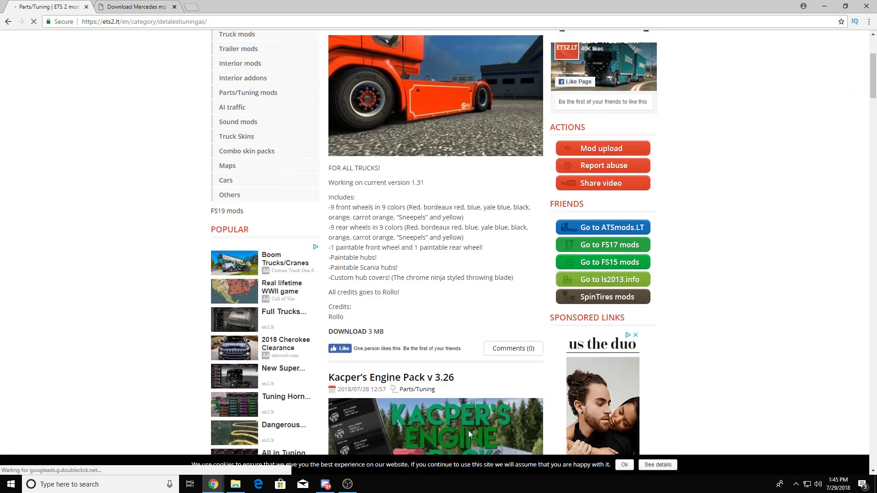
{"action": "scroll", "coordinate": [471, 432], "scroll_direction": "down", "scroll_amount": 12}
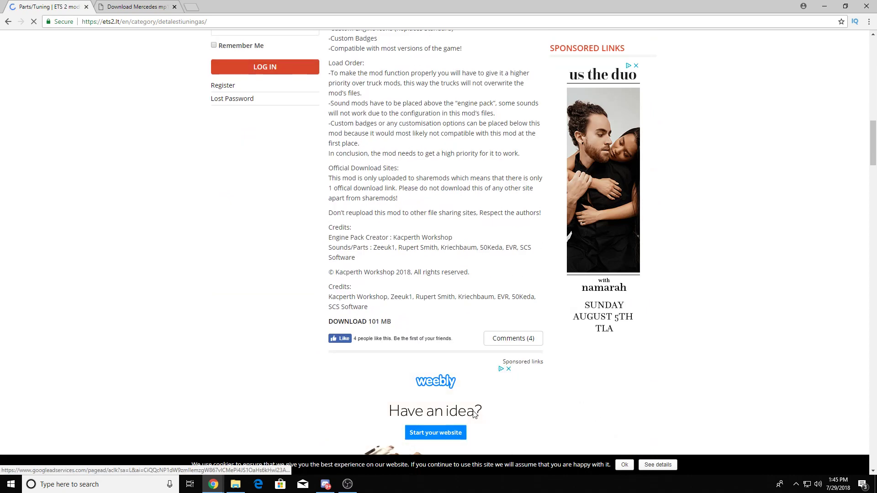
{"action": "scroll", "coordinate": [473, 414], "scroll_direction": "down", "scroll_amount": 15}
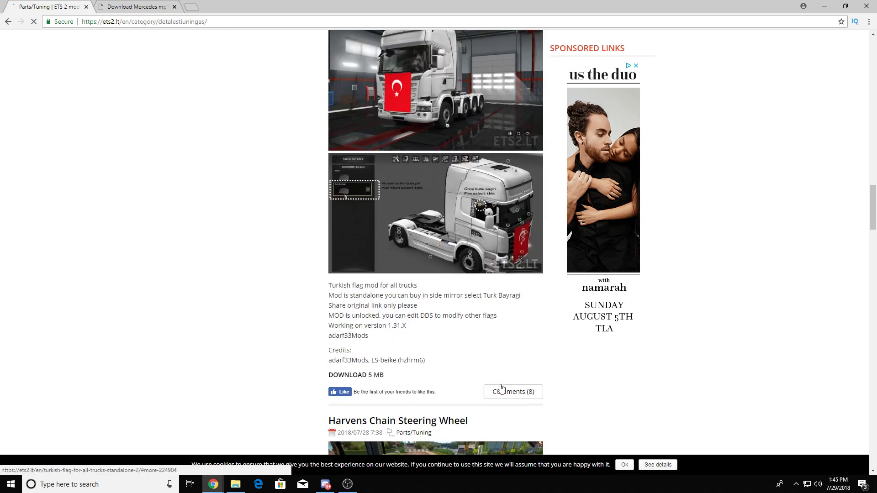
{"action": "scroll", "coordinate": [528, 373], "scroll_direction": "down", "scroll_amount": 13}
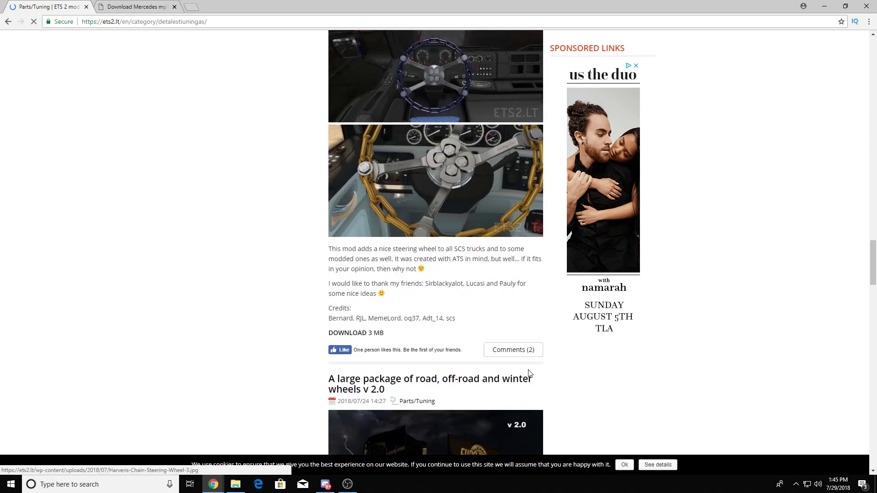